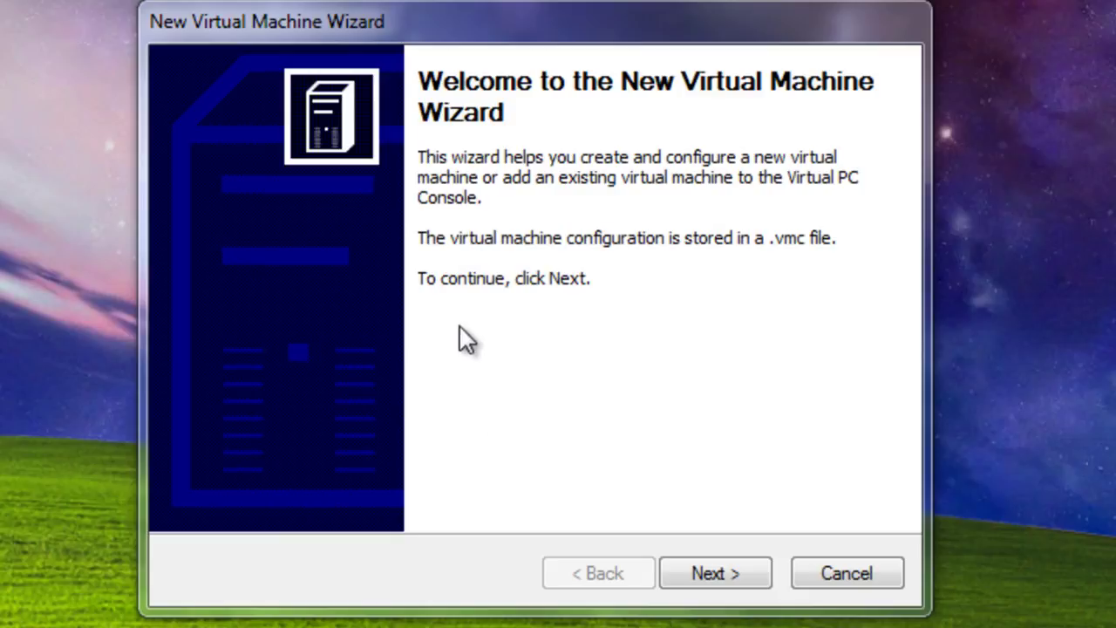
- Start a new virtual machine named Windows XP with Windows XP as its operating system
click(715, 574)
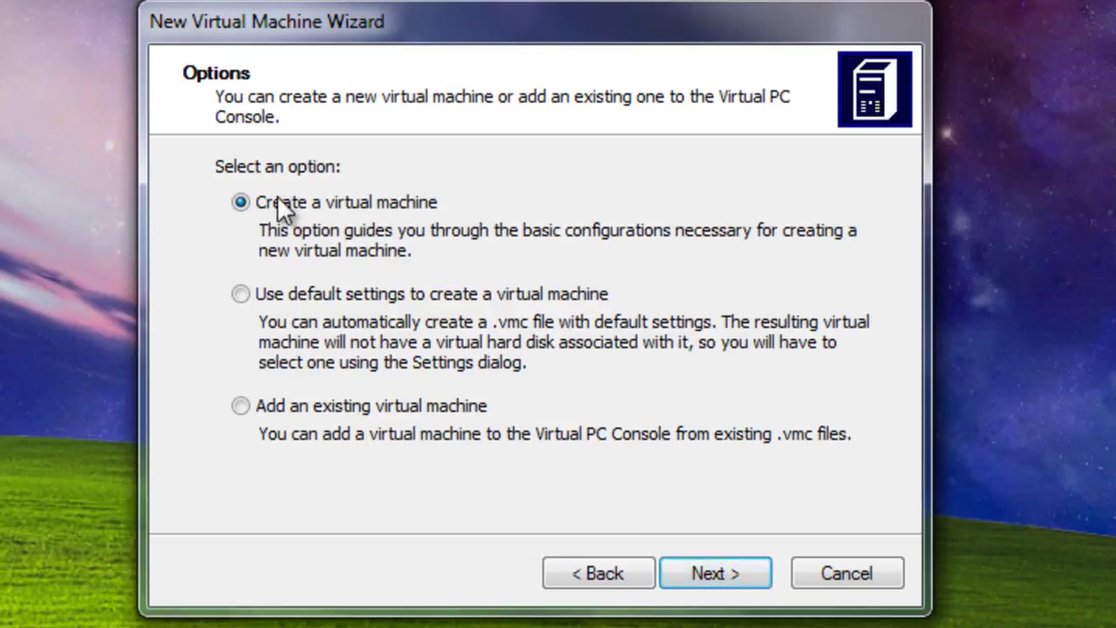
click(735, 581)
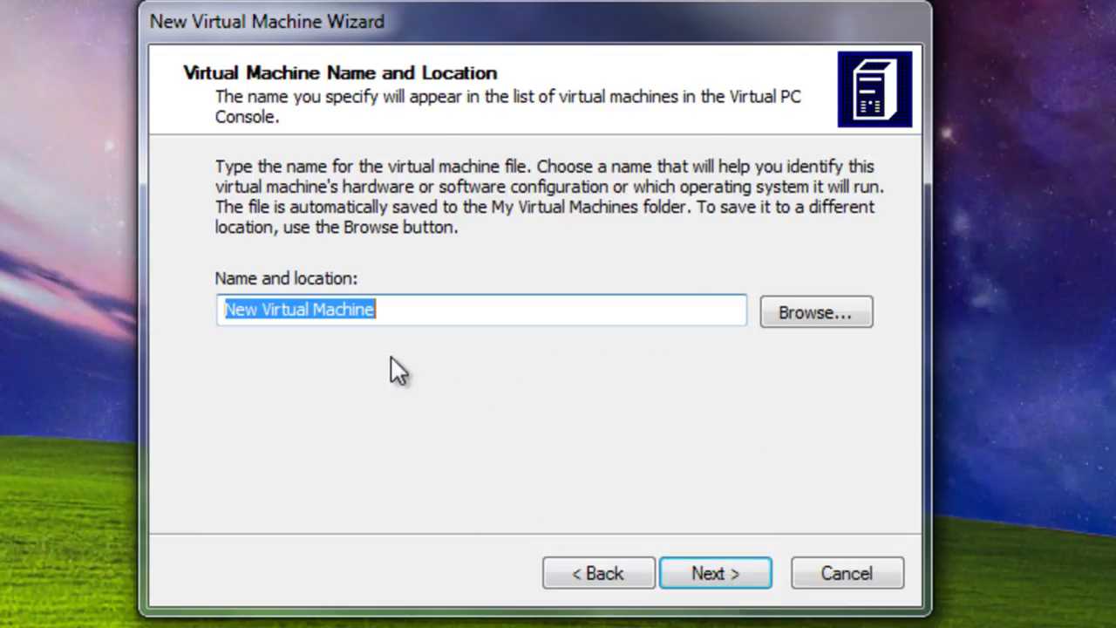
click(428, 316)
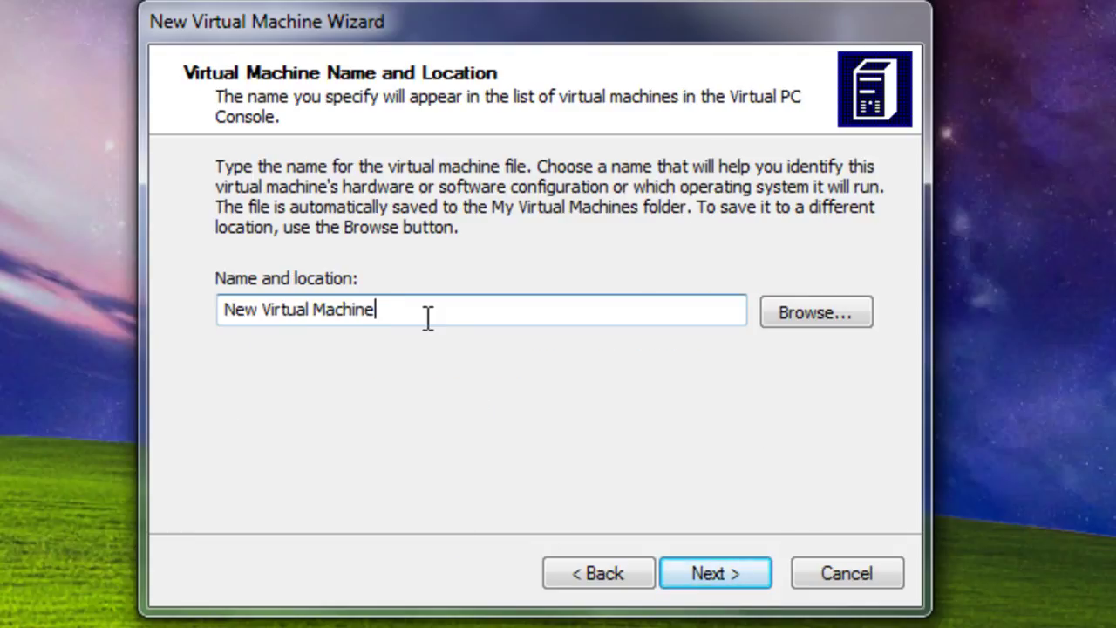
text(Windows)
key(ctrl+a)
text(Windows )
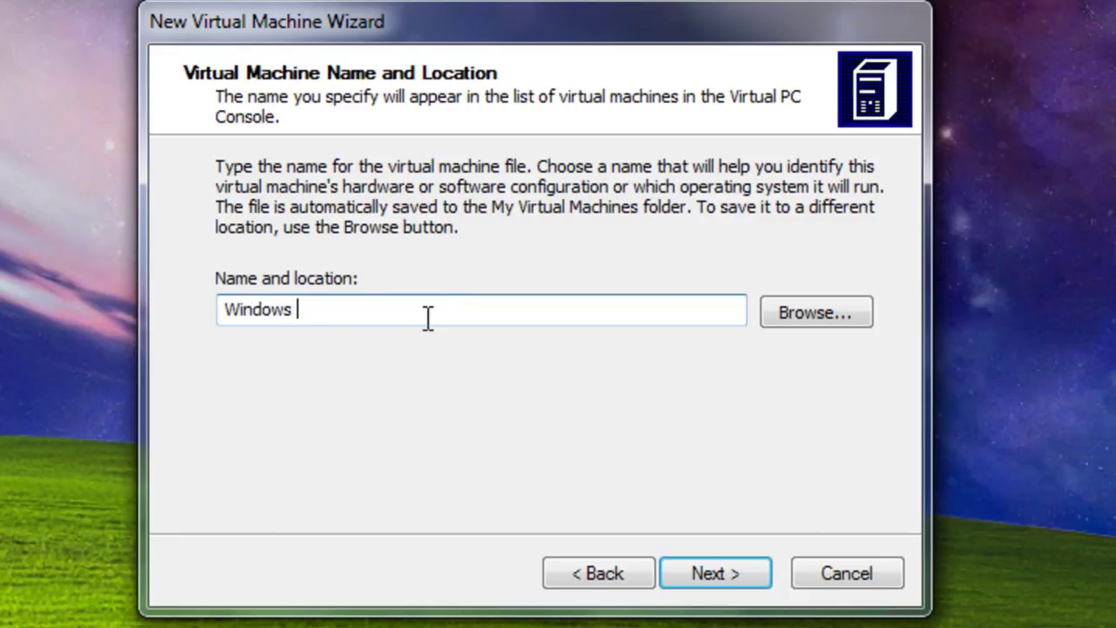
text(XP)
key(Return)
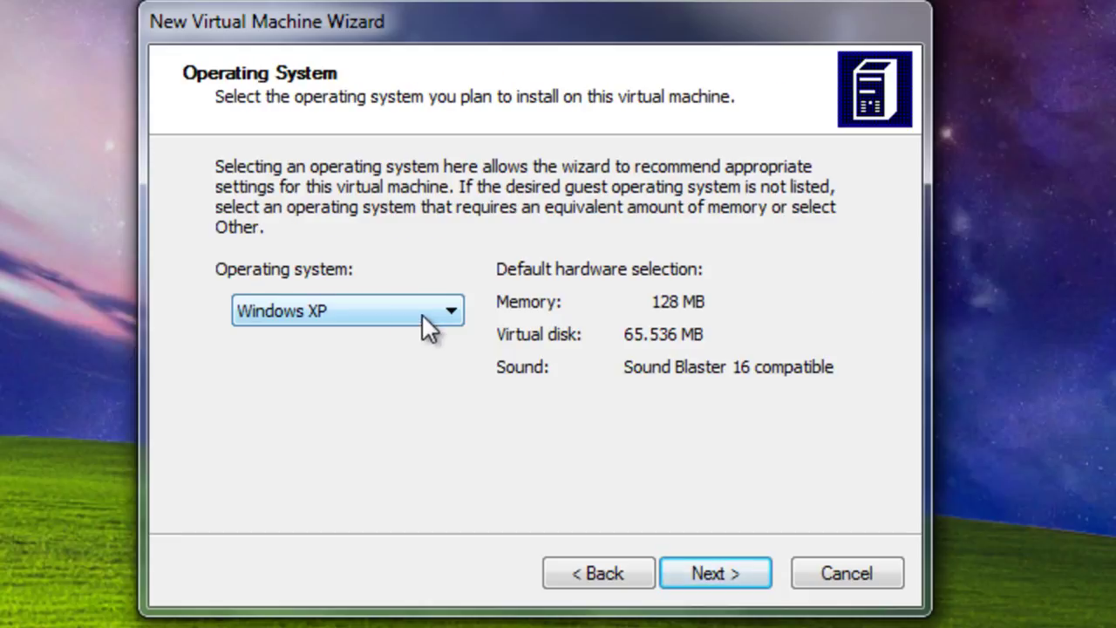
click(394, 323)
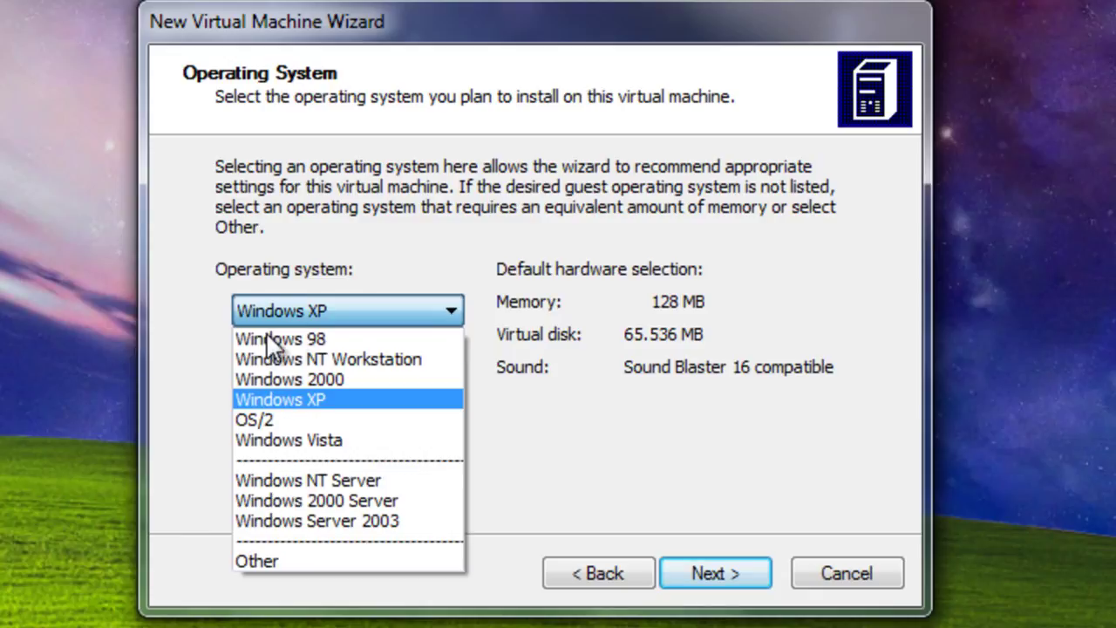
click(310, 399)
- Give the machine 1024 MB of RAM and choose a new virtual hard disk
click(732, 573)
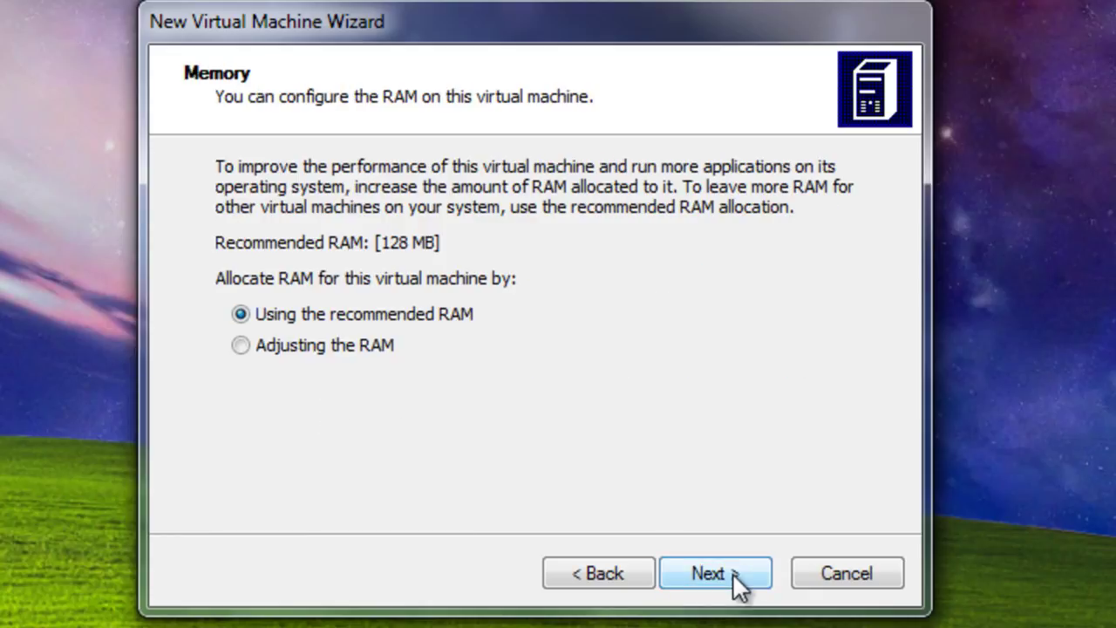
click(304, 345)
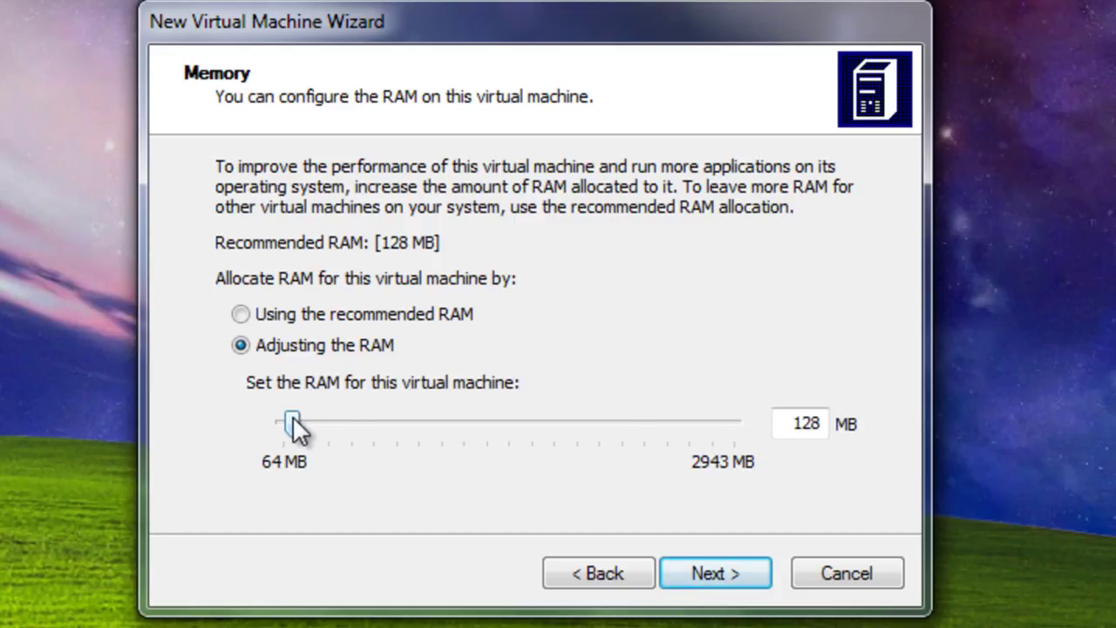
drag(773, 422, 968, 410)
key(BackSpace)
text(1024)
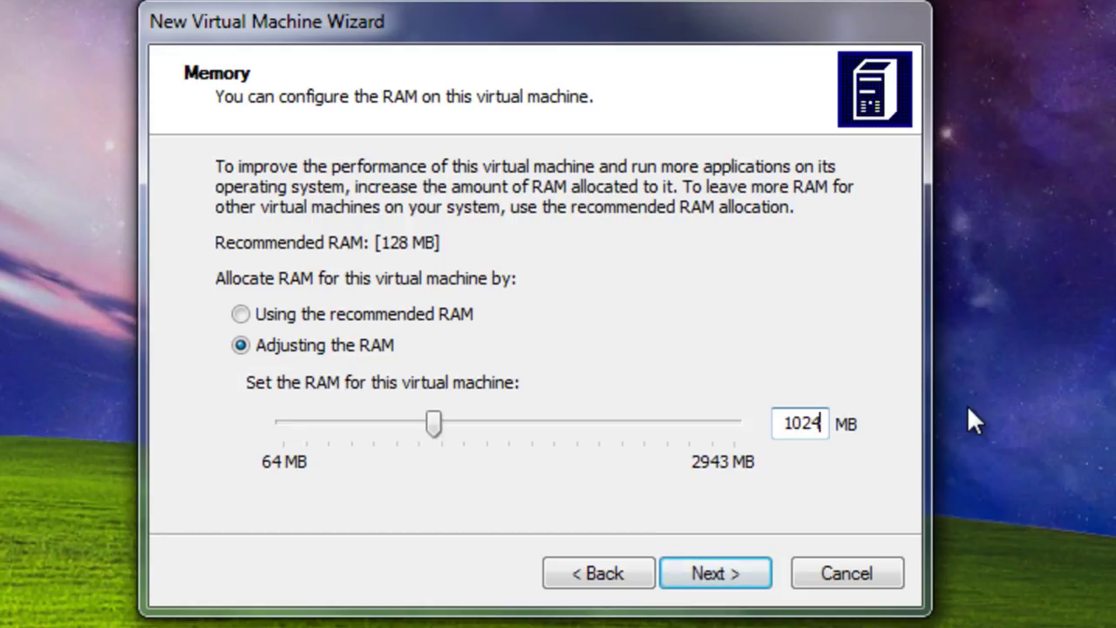
key(Return)
click(353, 359)
- Replace the default 65536 MB disk size with 7000 MB and continue to the summary
click(719, 569)
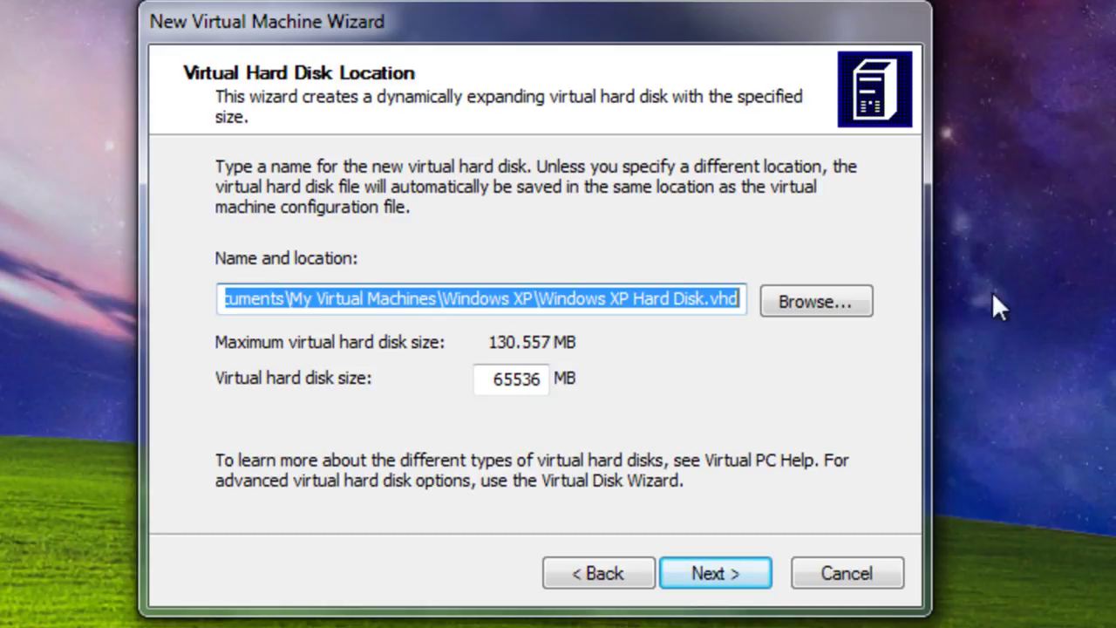
drag(481, 378, 606, 379)
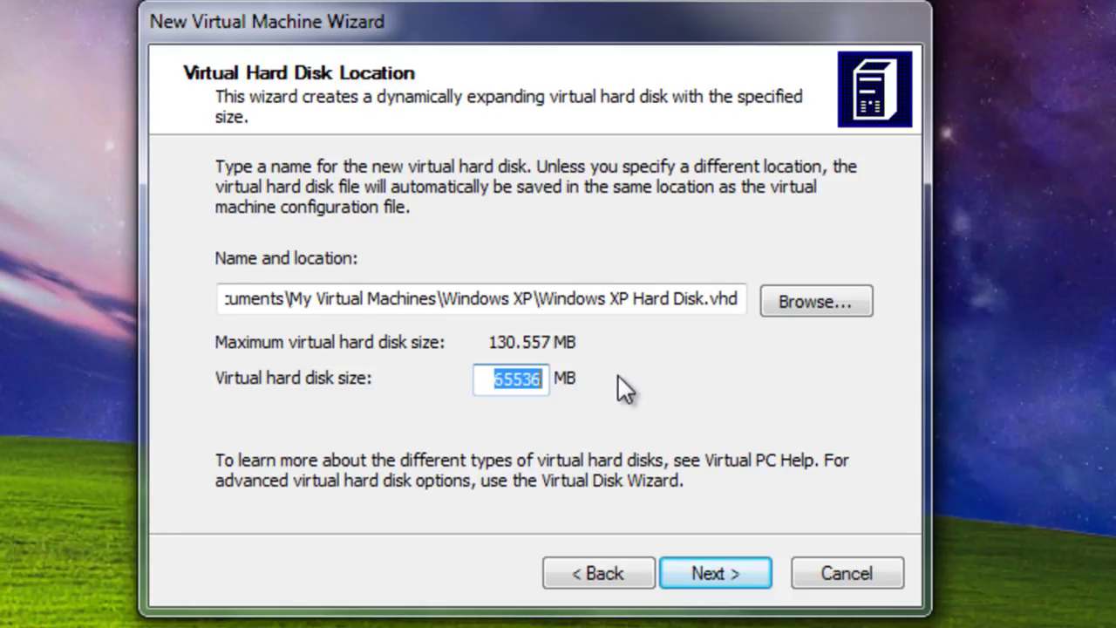
text(7000)
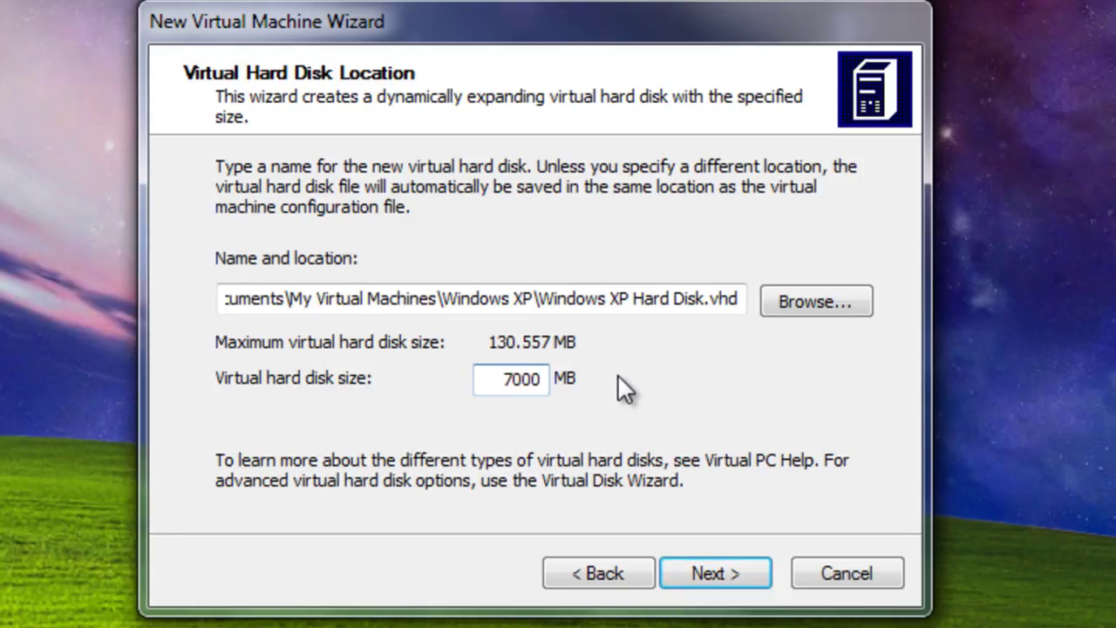
key(Return)
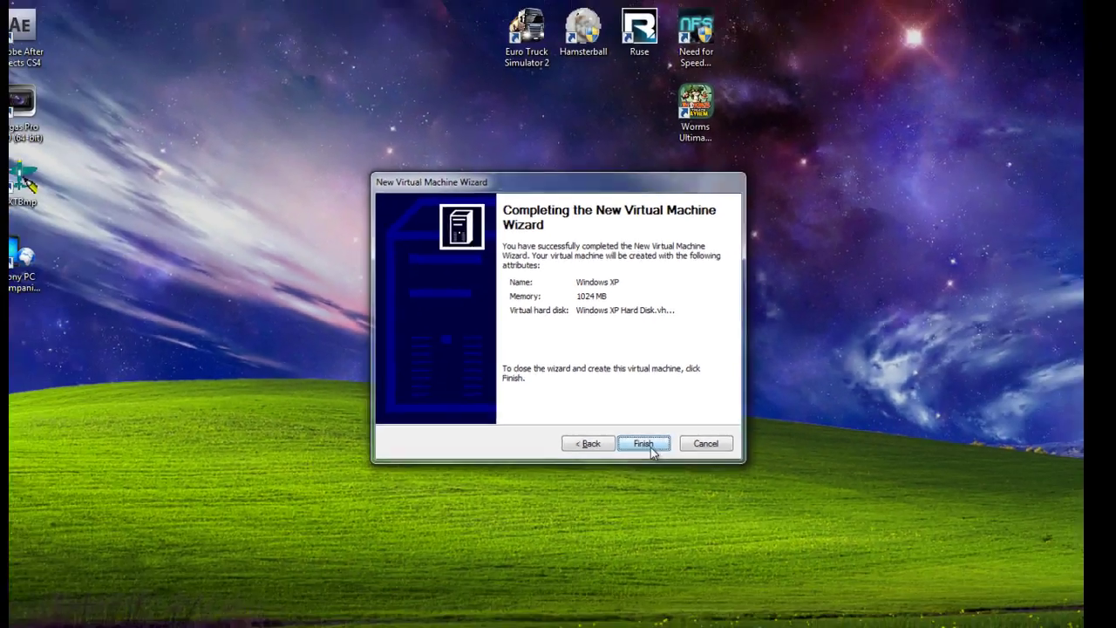
- Finish the wizard, start the Windows XP machine from the tray, and bring its window forward
click(715, 573)
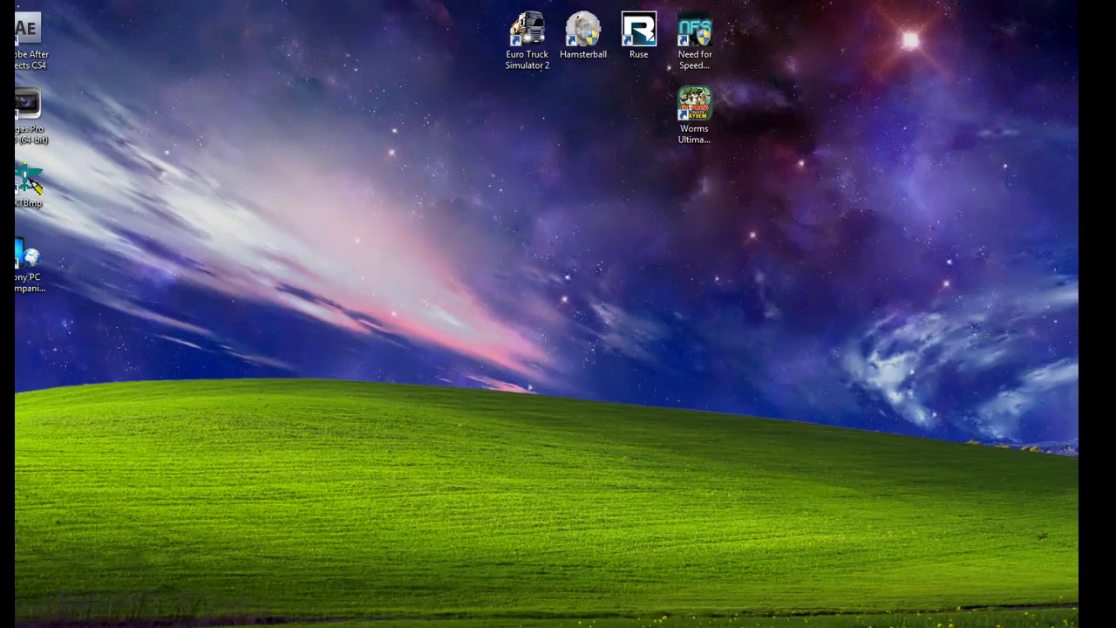
click(1045, 626)
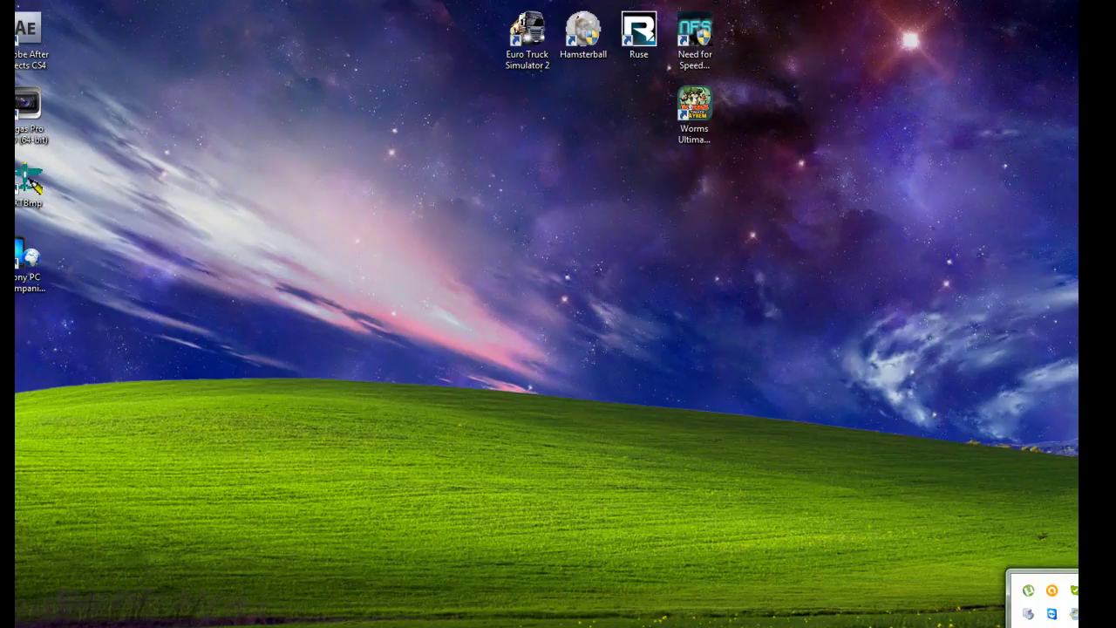
right_click(1038, 615)
mouse_move(1046, 581)
click(943, 581)
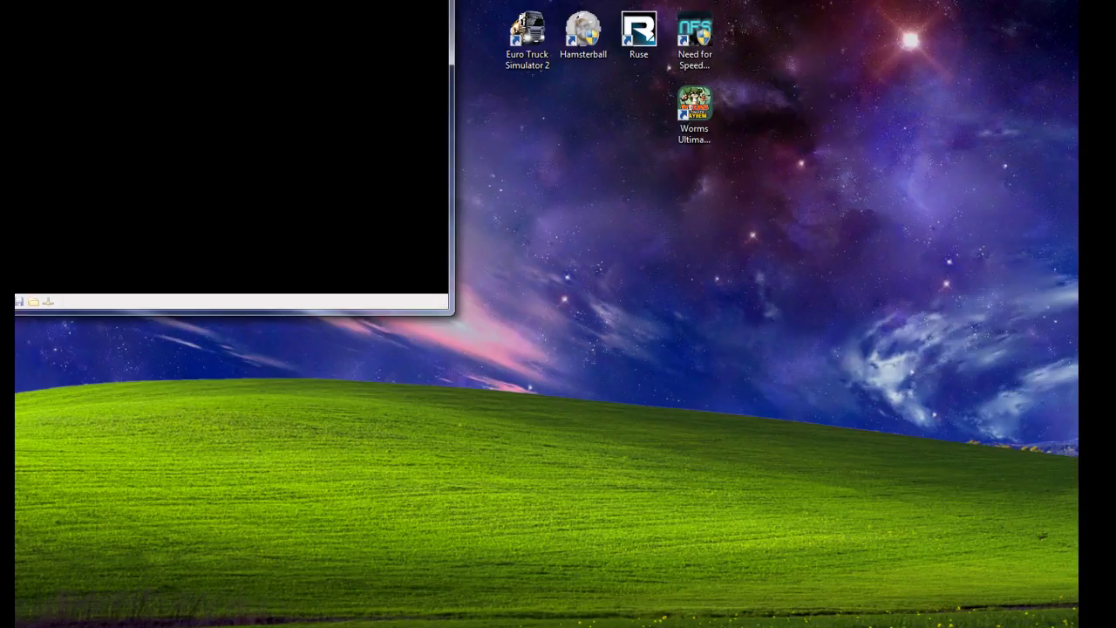
click(1017, 627)
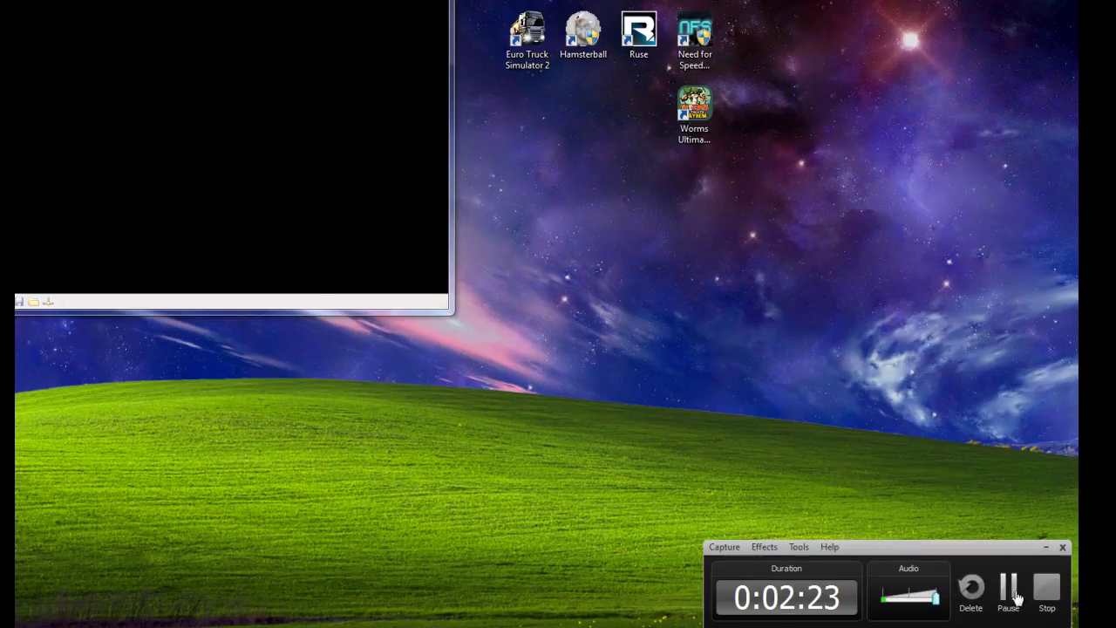
click(1009, 593)
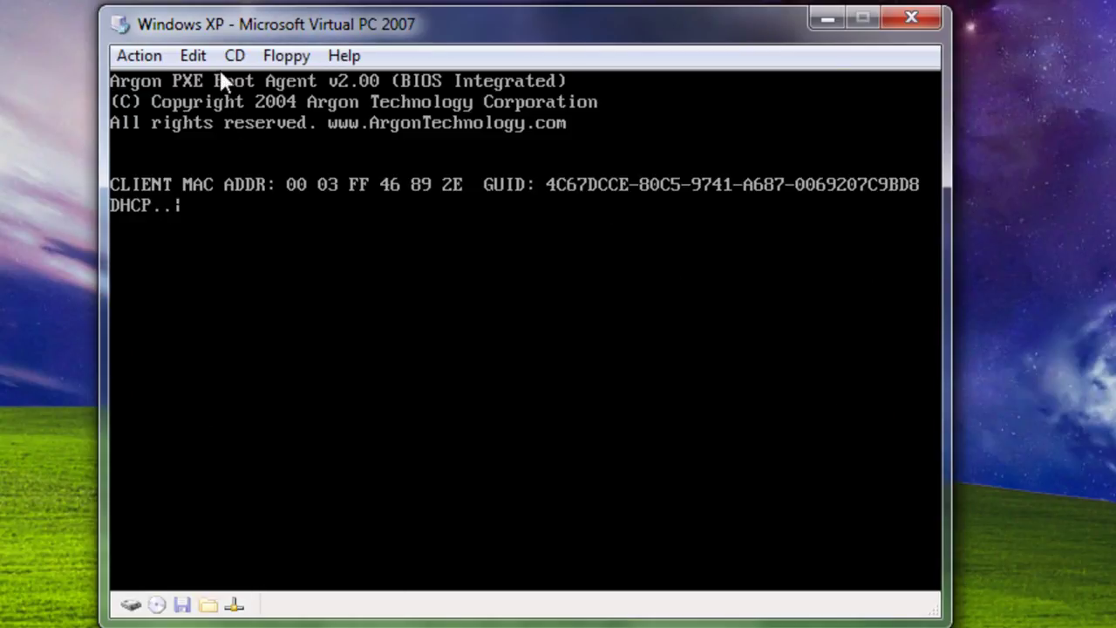
- Mount WXPVOL_EN.iso in the virtual CD drive using Capture ISO Image
click(235, 55)
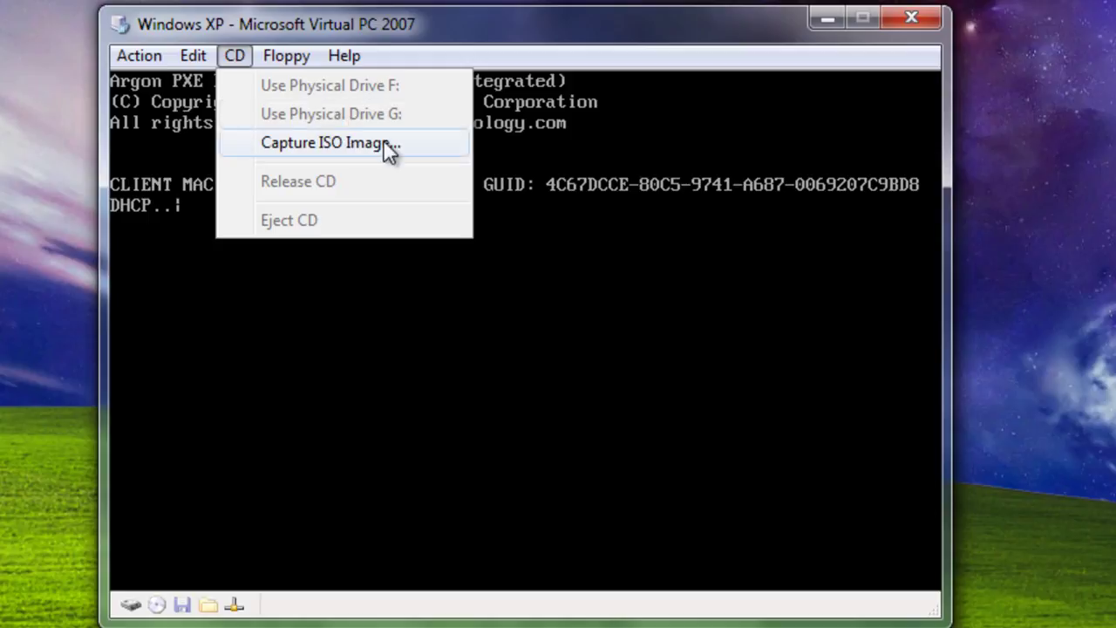
click(305, 142)
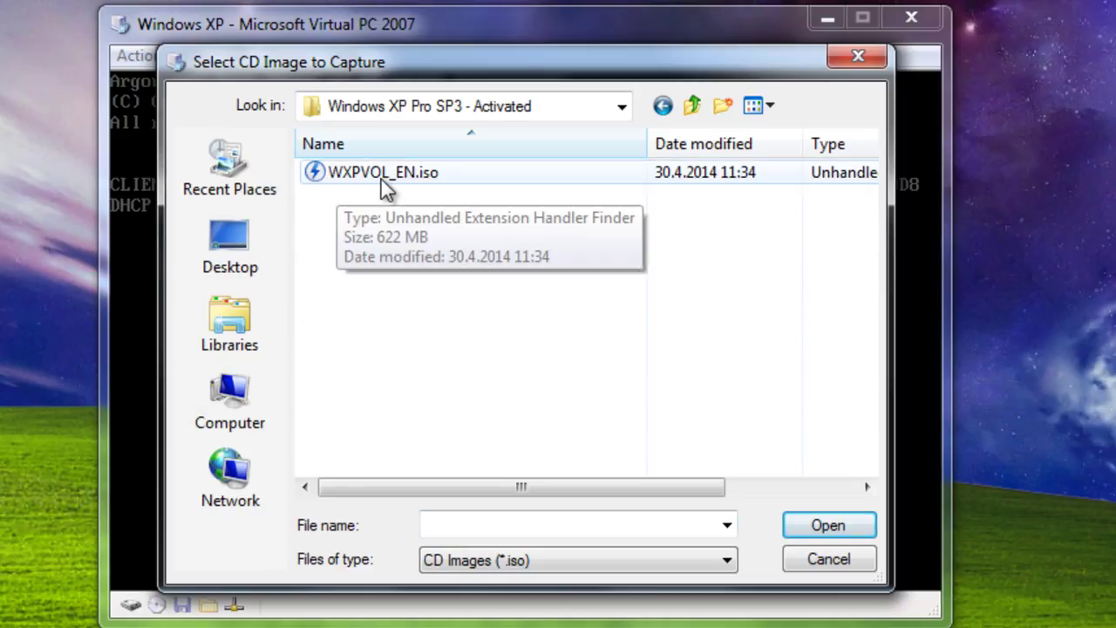
double_click(363, 174)
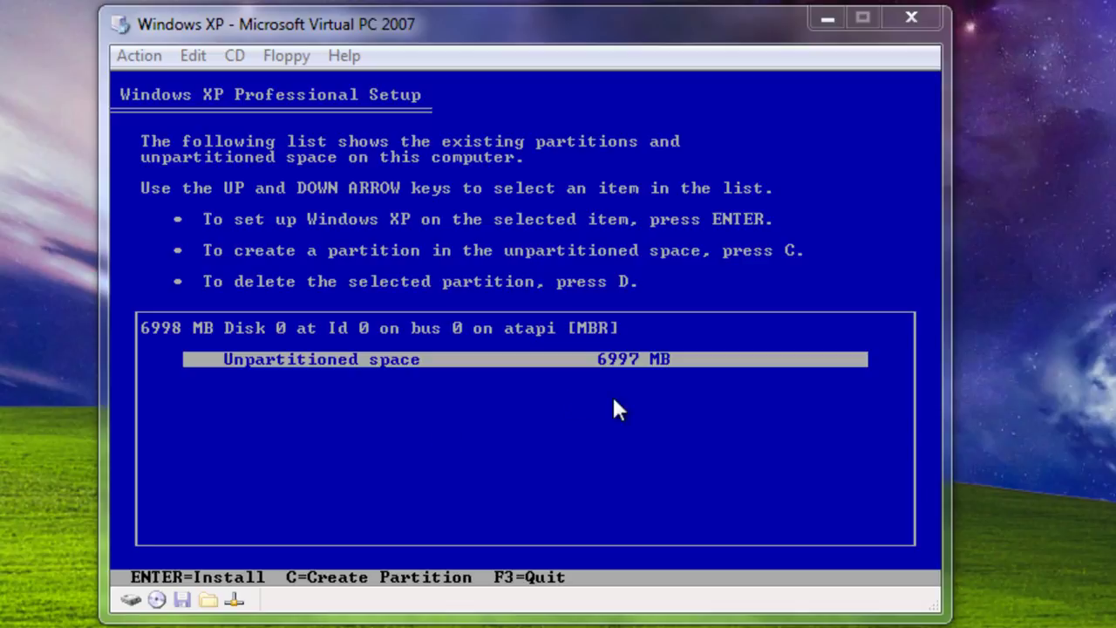
- Create a 6989 MB partition from the unpartitioned space and select C: Partition1
key(c)
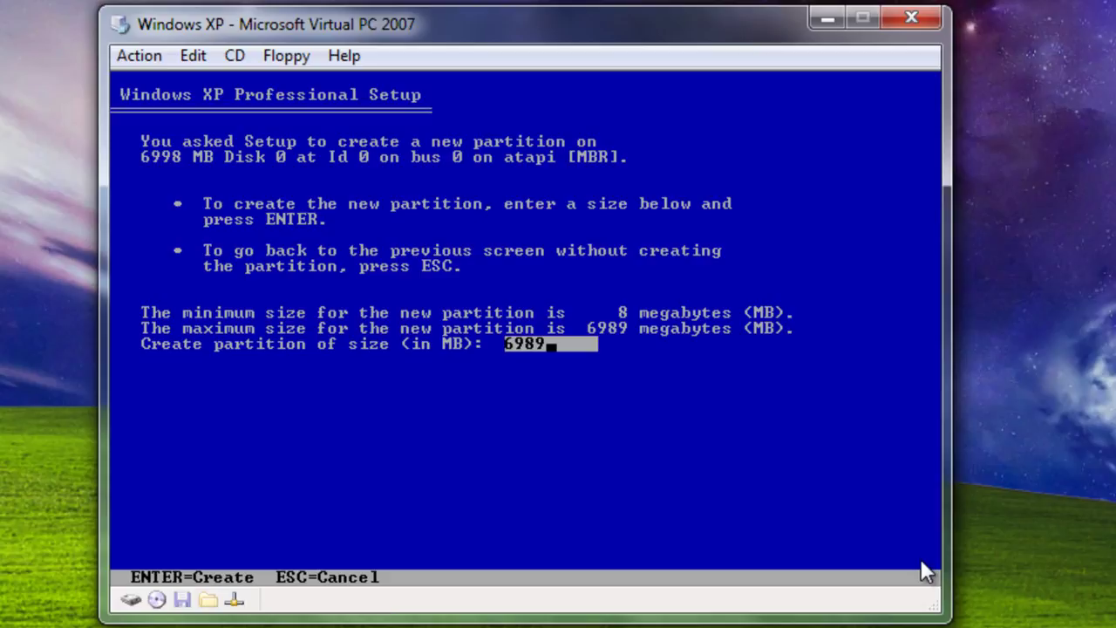
key(Return)
key(Down)
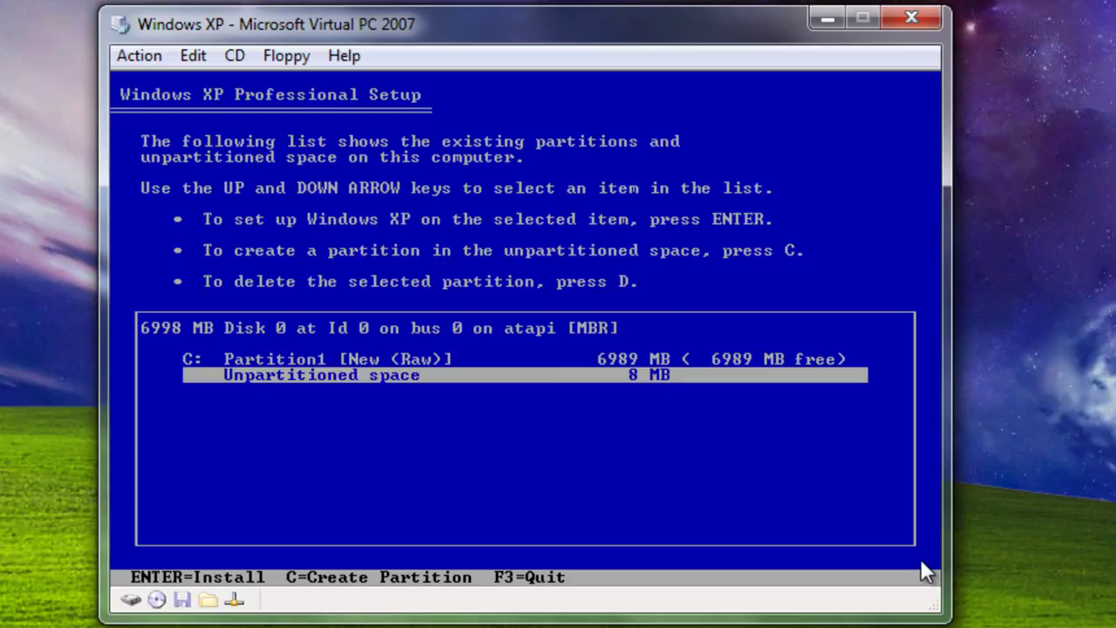
key(Up)
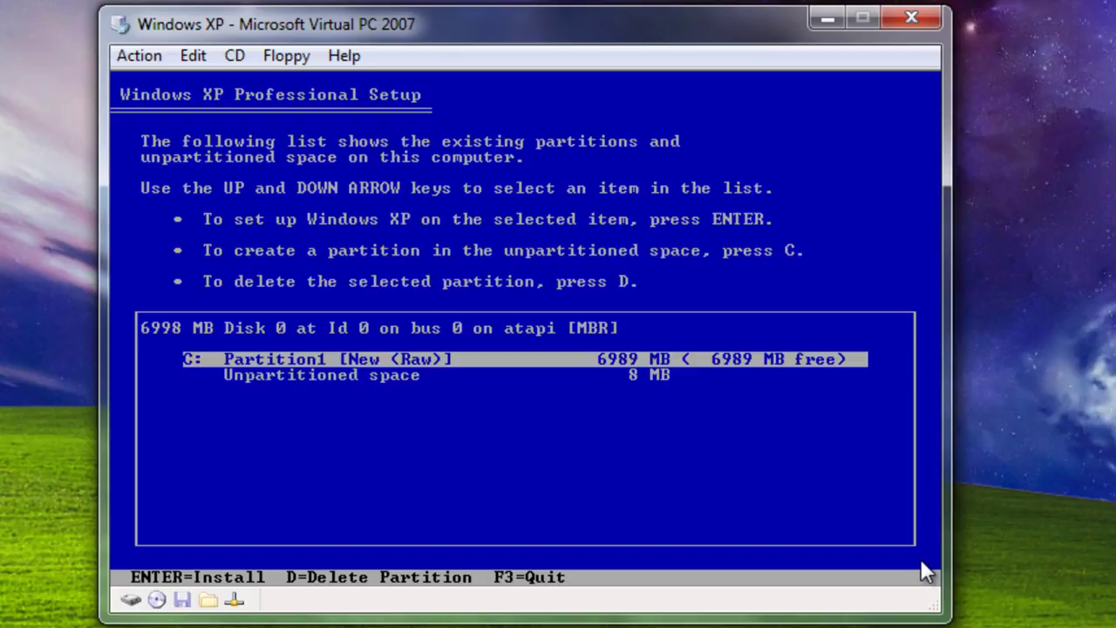
- Install Windows XP on Partition1, formatting it with NTFS (Quick)
key(Return)
key(Up)
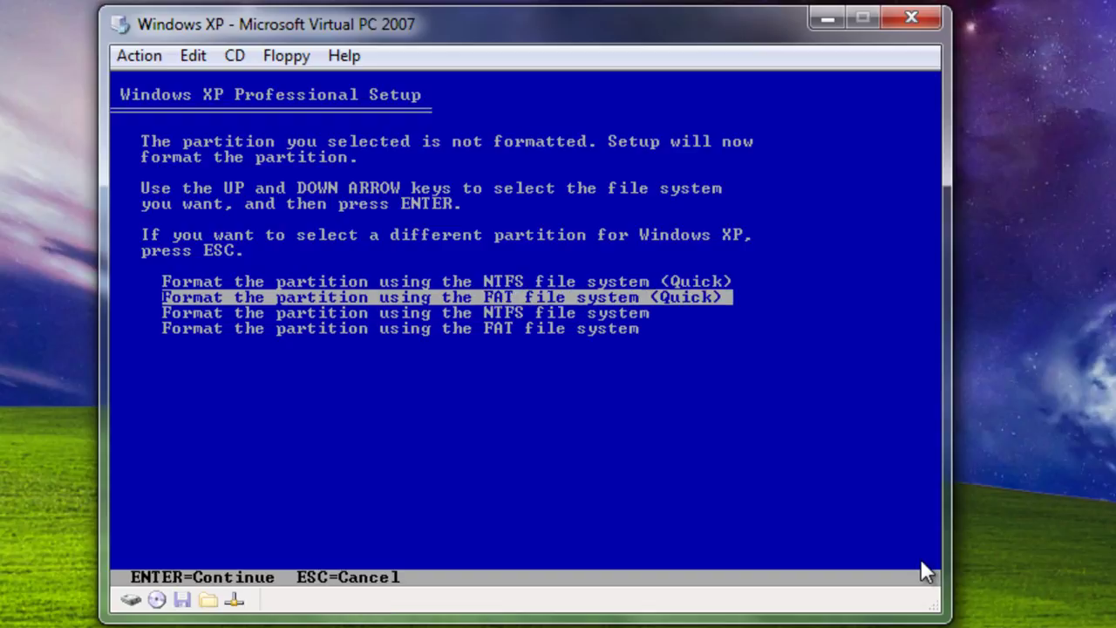
key(Up)
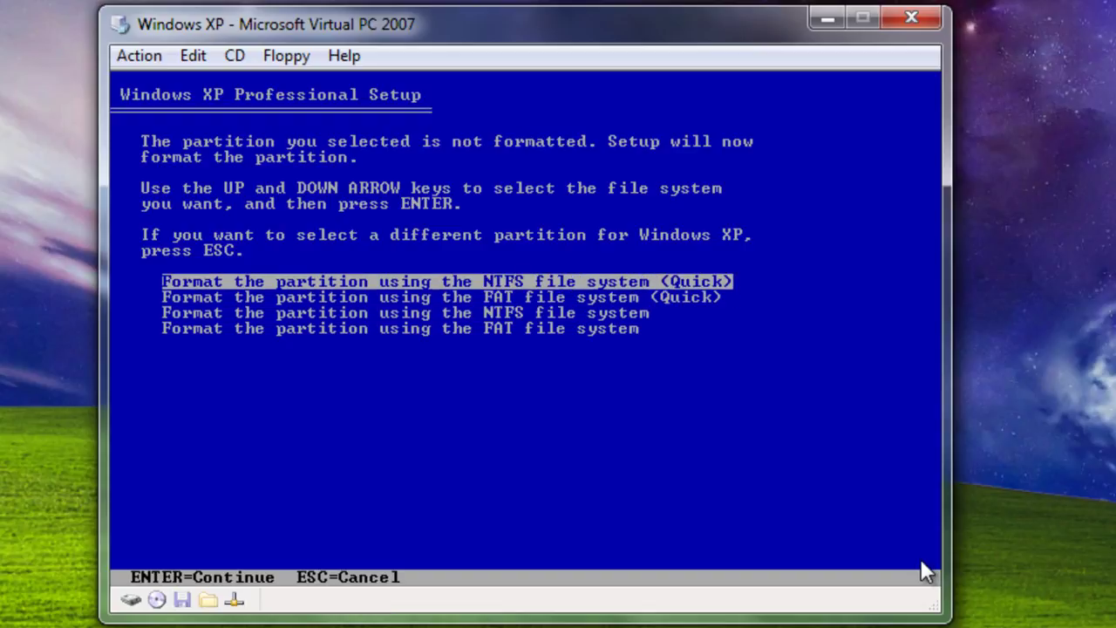
key(Return)
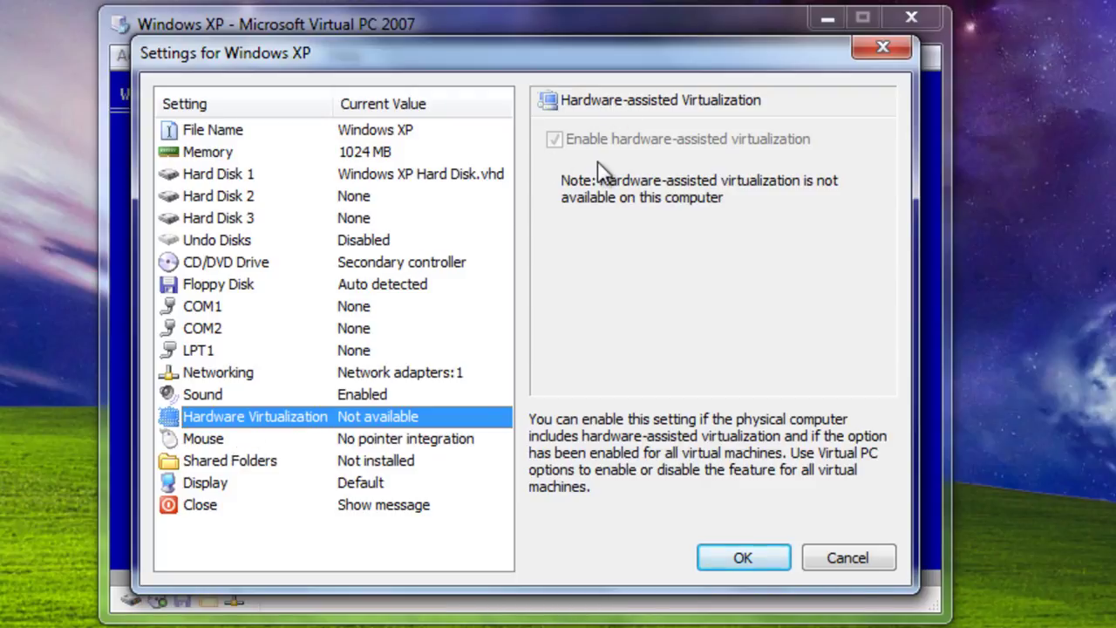
click(816, 551)
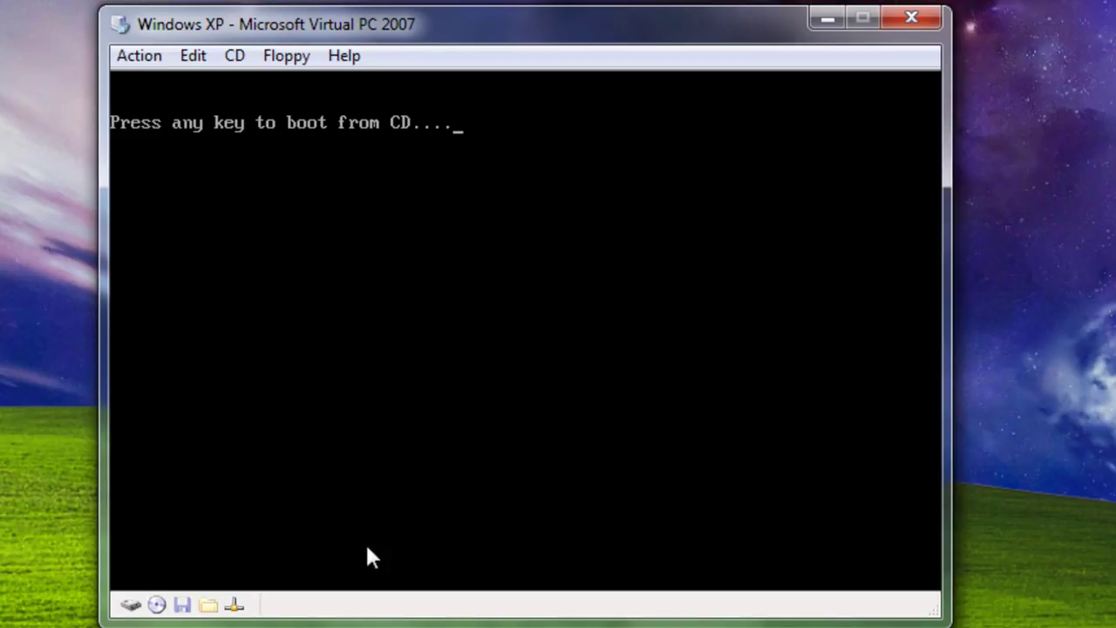
- Let the VM reboot from its hard disk into graphical Windows XP Setup
key(Return)
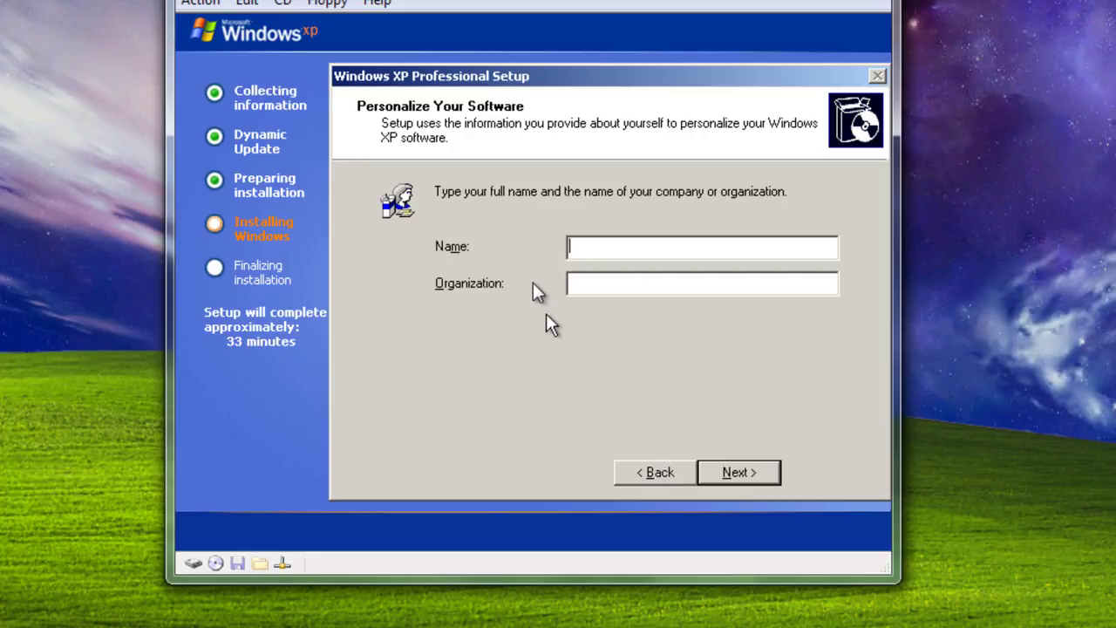
- Enter owner name User and computer name Windows XP, then dismiss the invalid-name error
text(User)
key(Return)
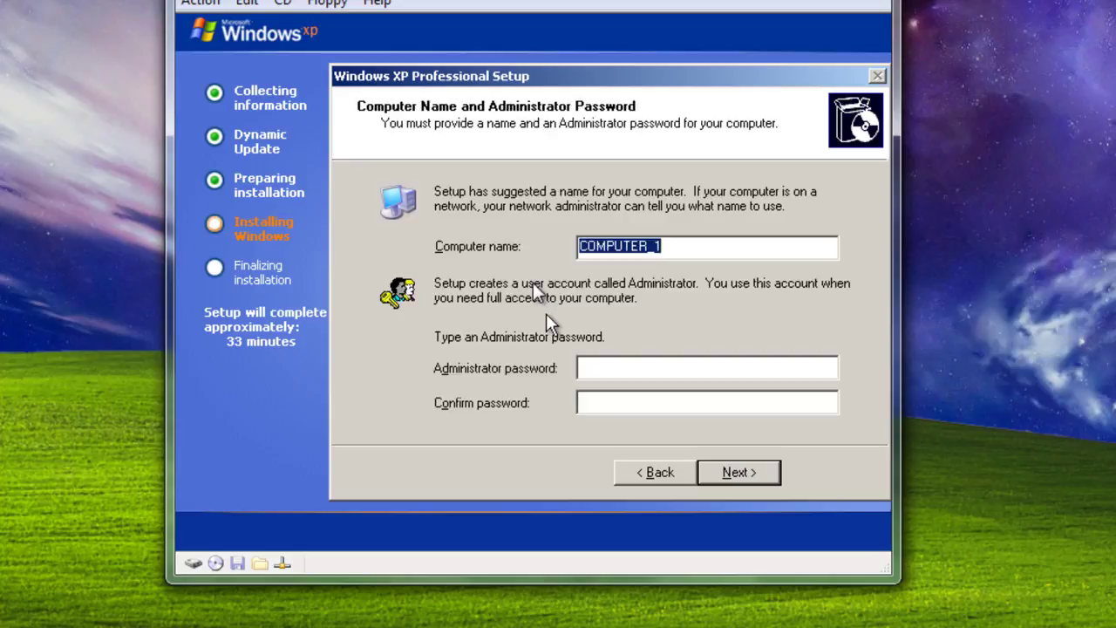
text(W)
key(BackSpace)
text(Windows X)
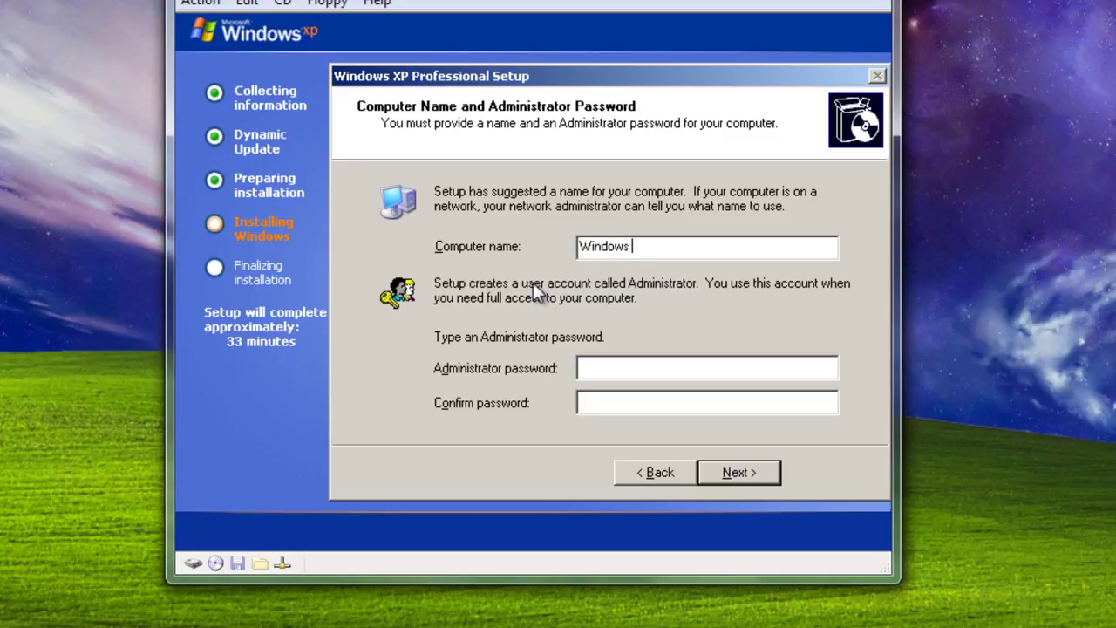
text(P)
click(708, 366)
click(752, 471)
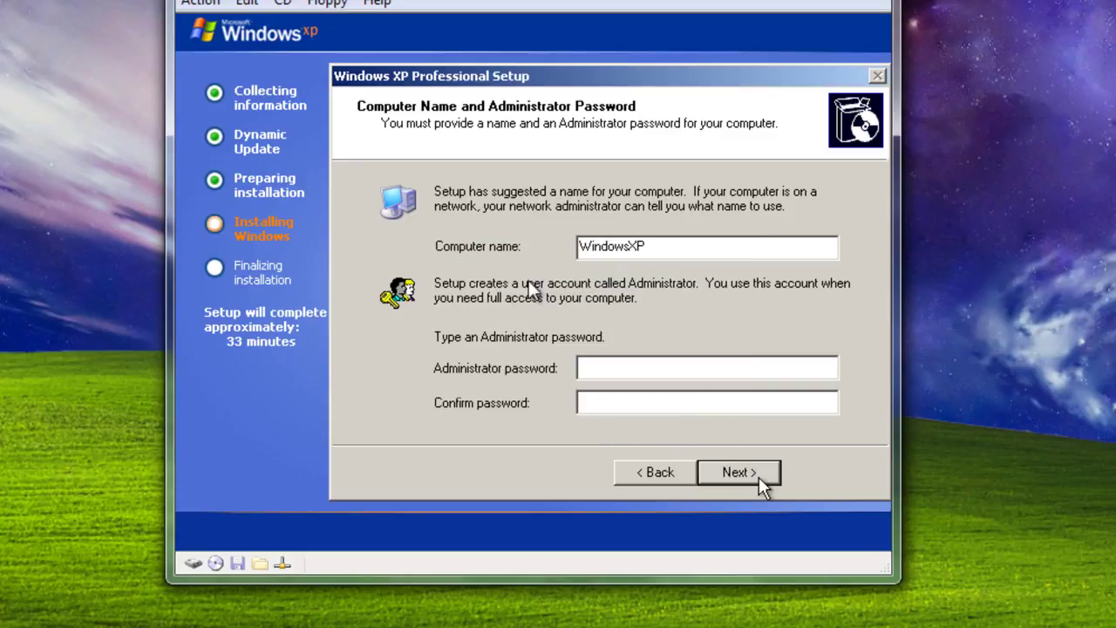
click(756, 477)
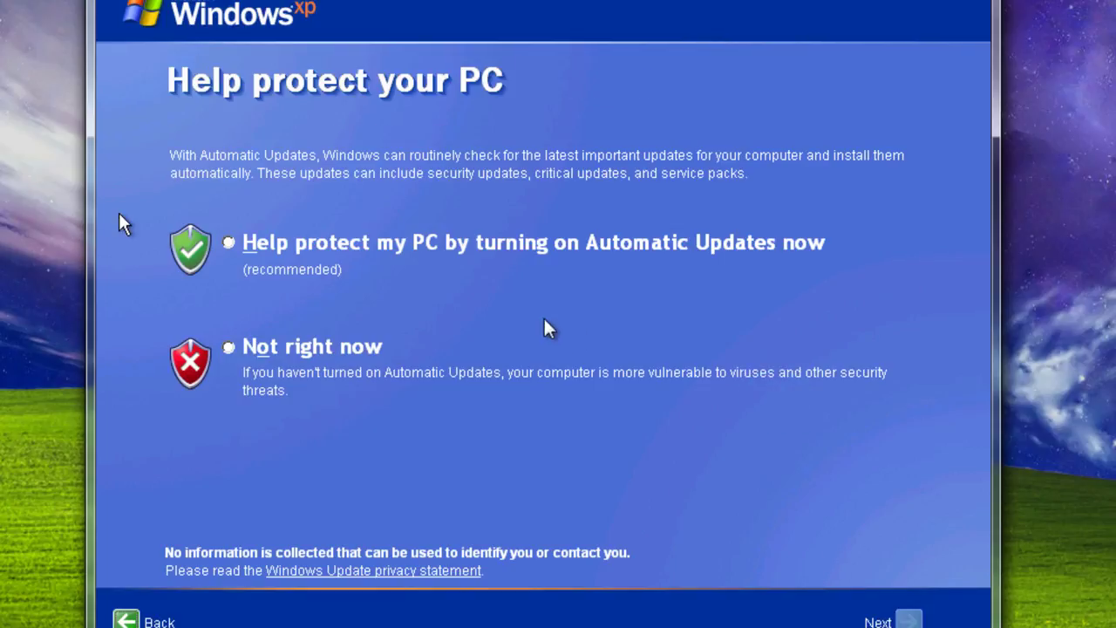
- Choose 'Not right now' for Automatic Updates and continue
click(232, 345)
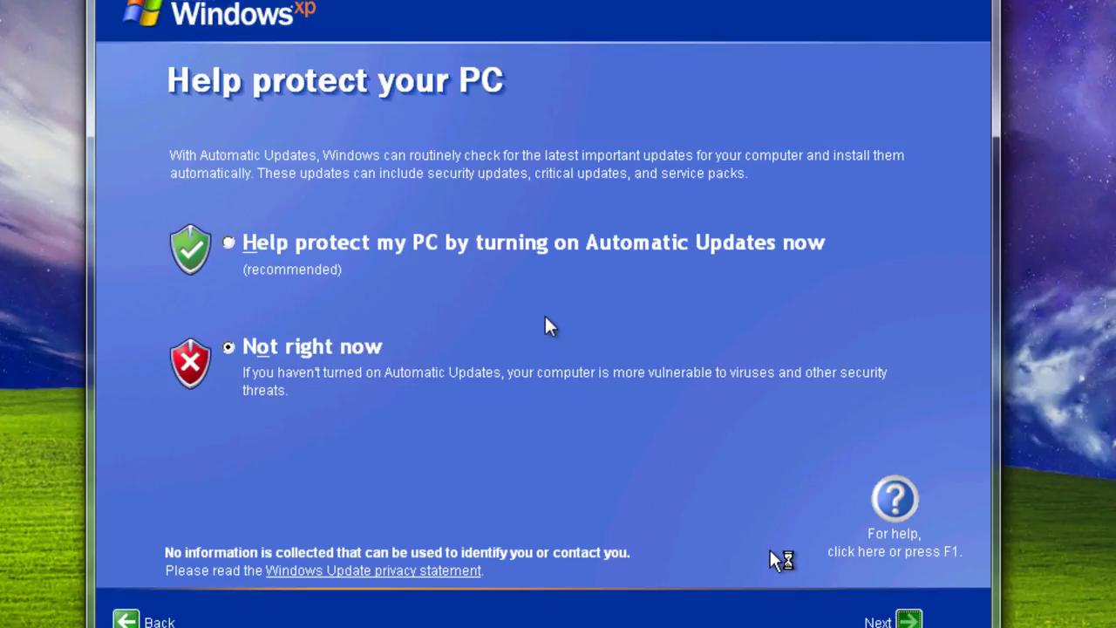
key(Return)
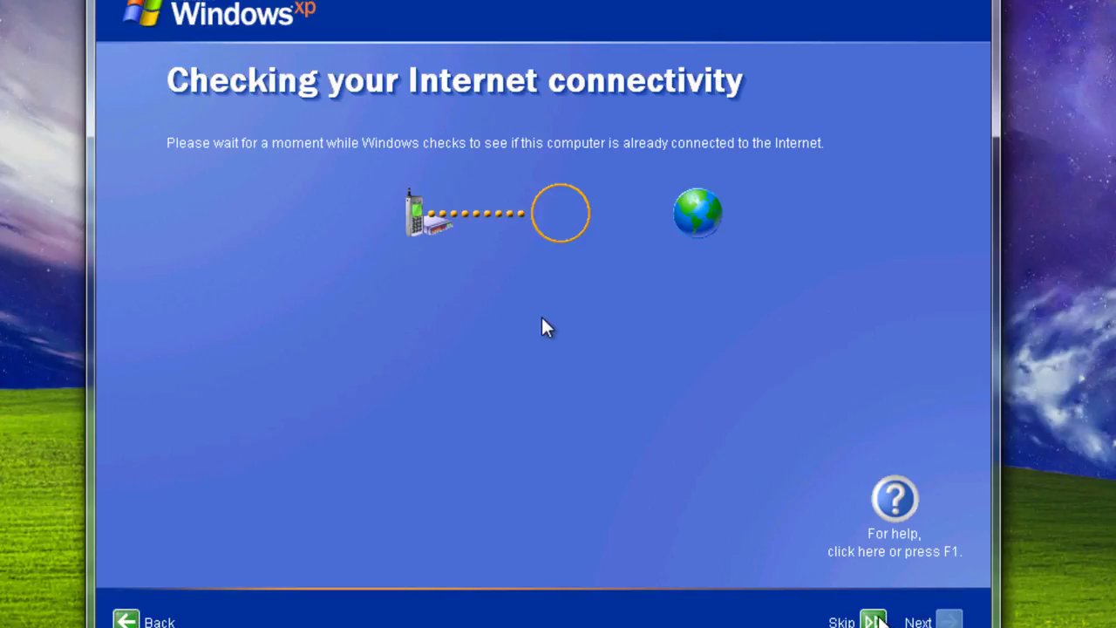
- Skip the connectivity check, decline registration, and add the user account 'user'
click(874, 620)
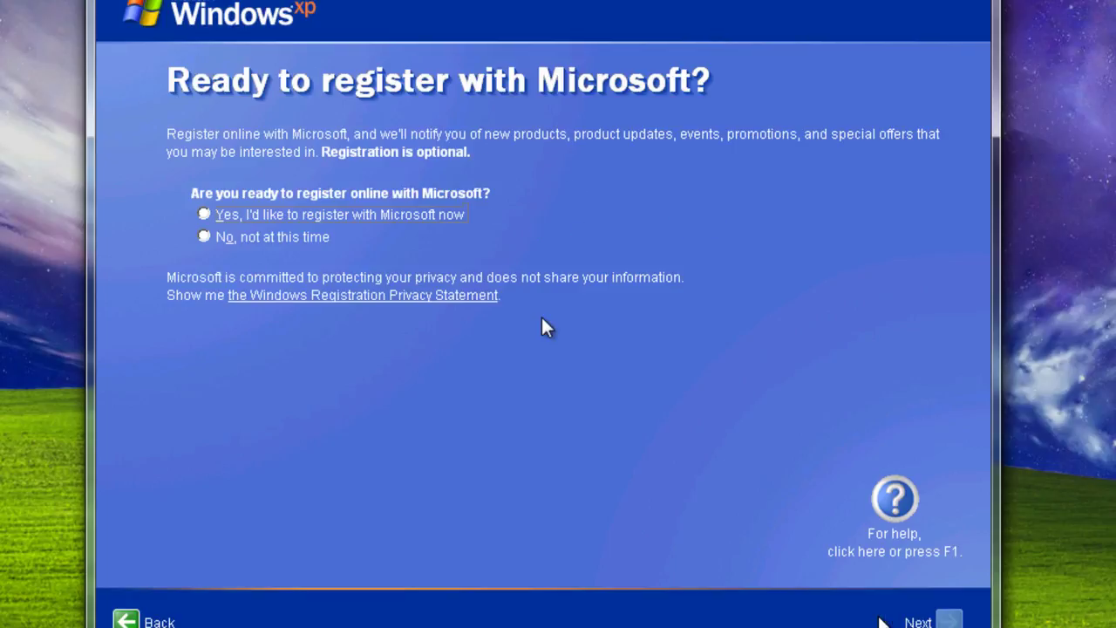
click(208, 238)
click(203, 237)
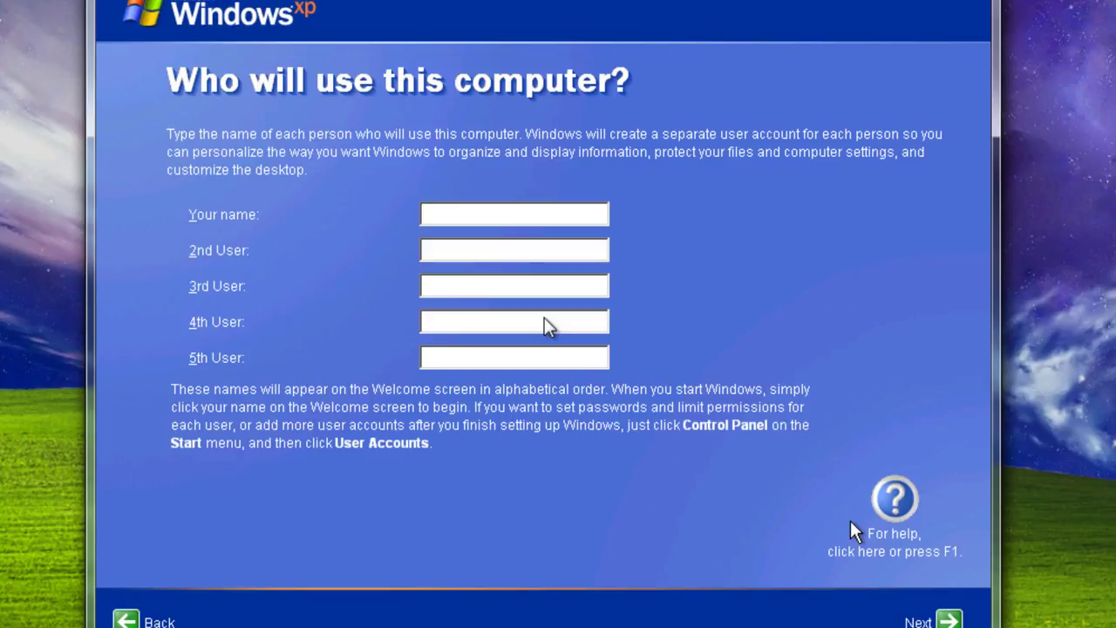
text(user)
click(937, 619)
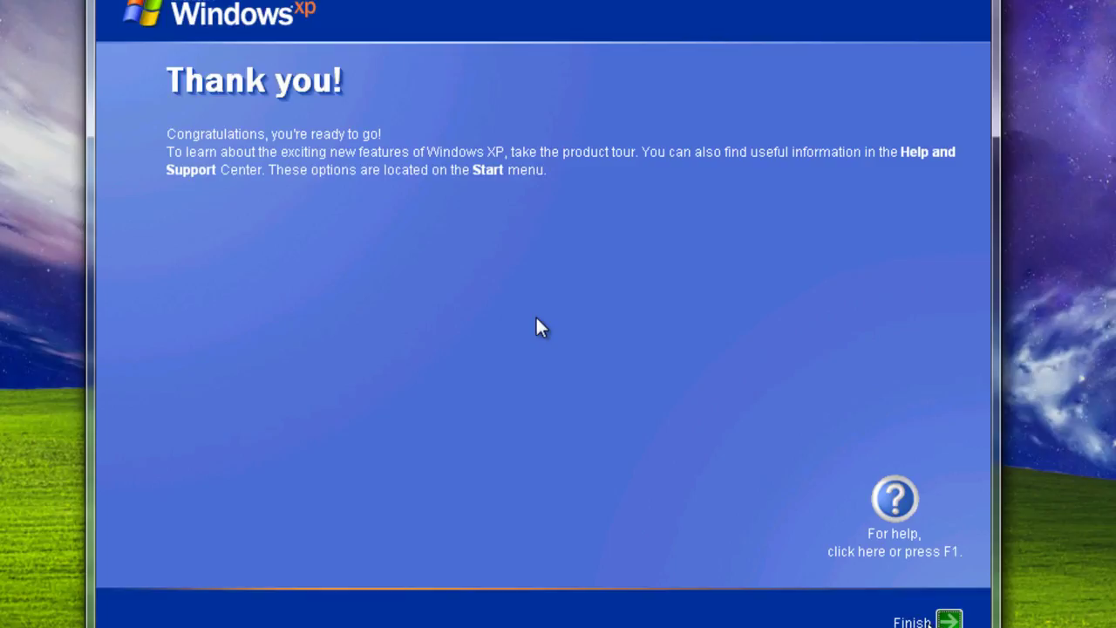
- Finish the Windows XP setup from its Thank you page
click(945, 620)
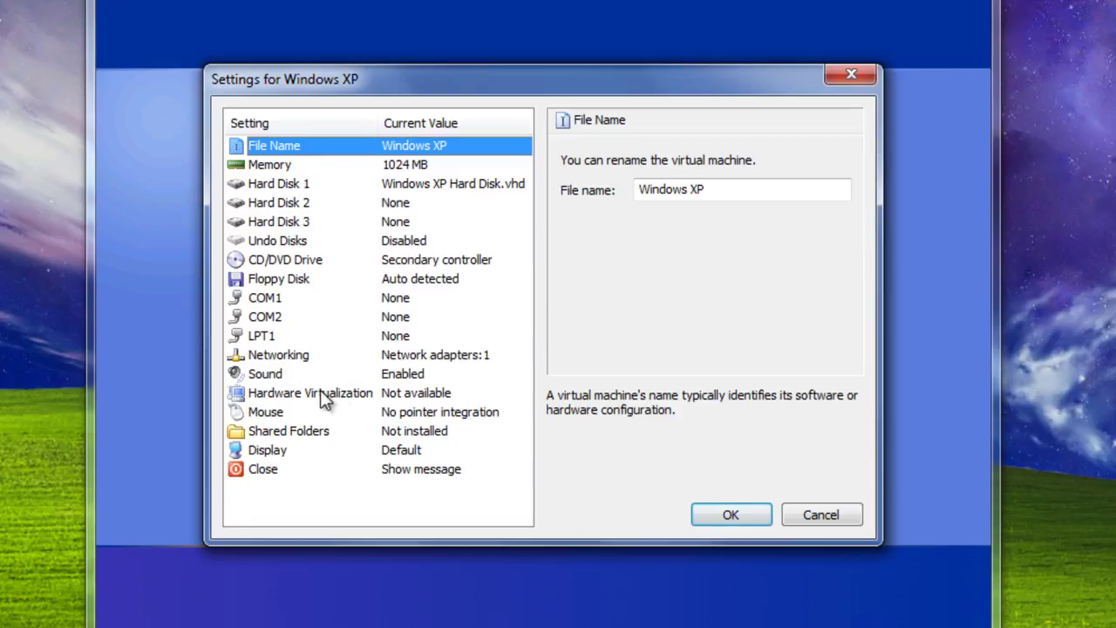
- In the XP machine's Networking settings, set Adapter 1 to the 802.11n USB Wireless LAN Card
click(291, 355)
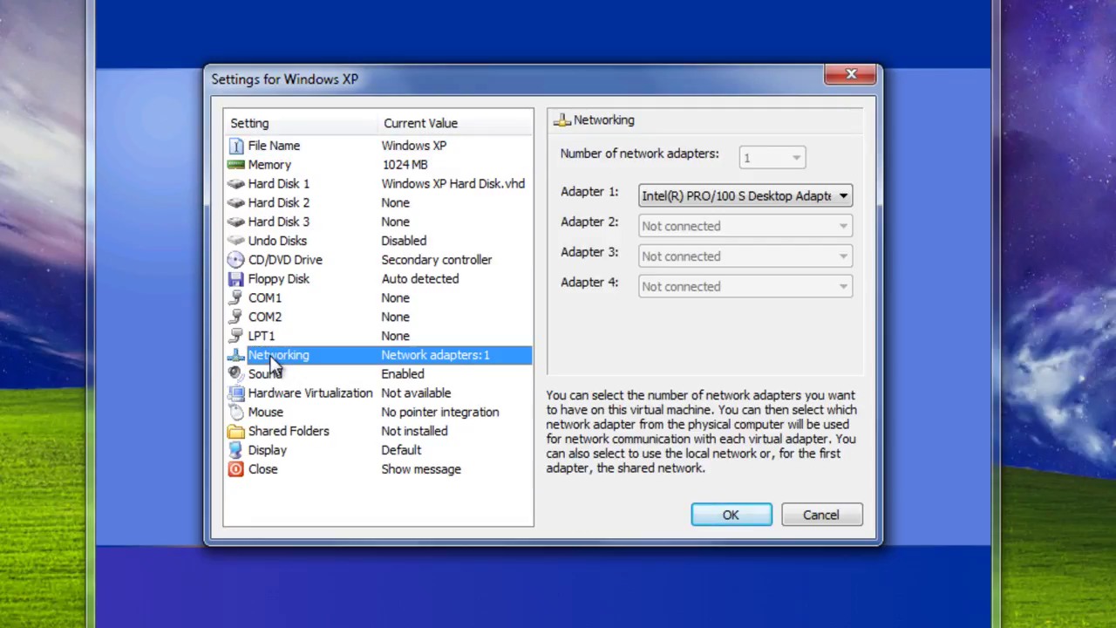
click(707, 201)
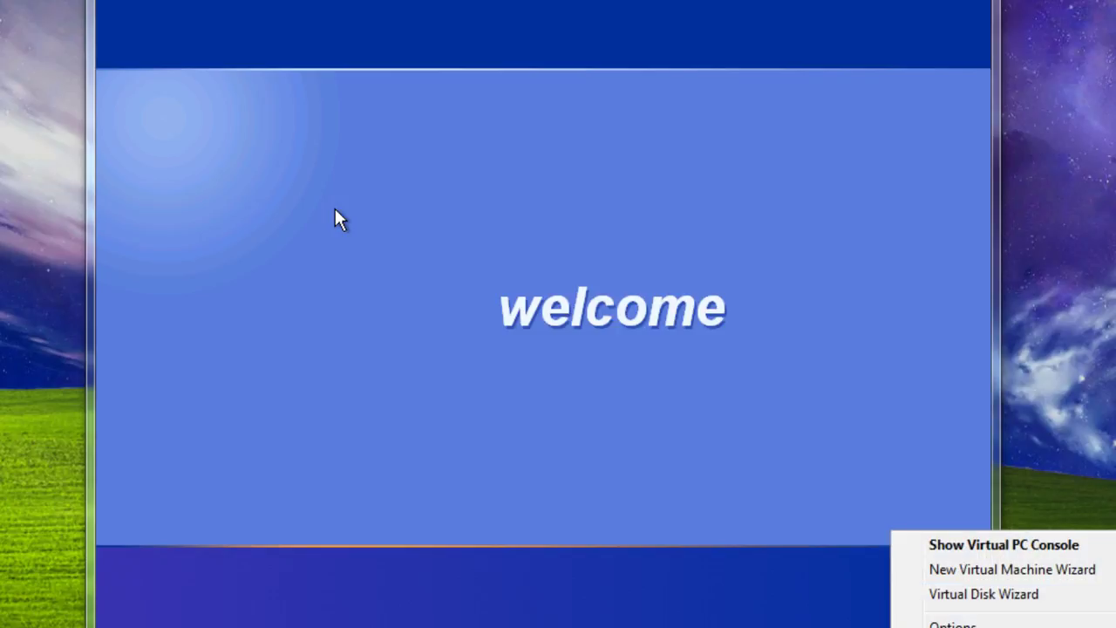
click(968, 563)
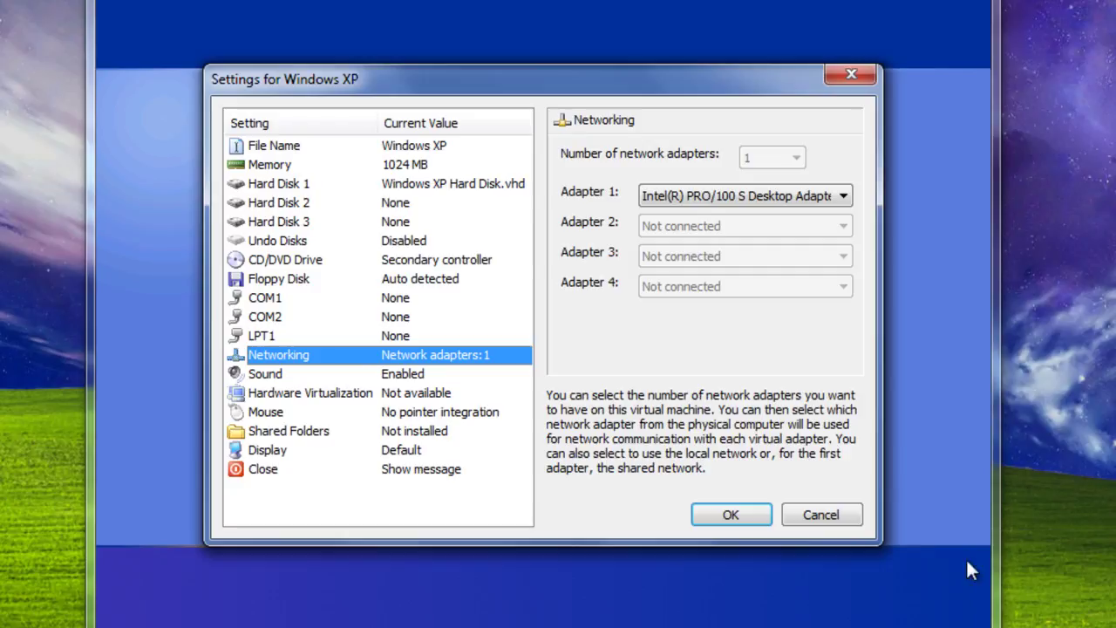
click(664, 197)
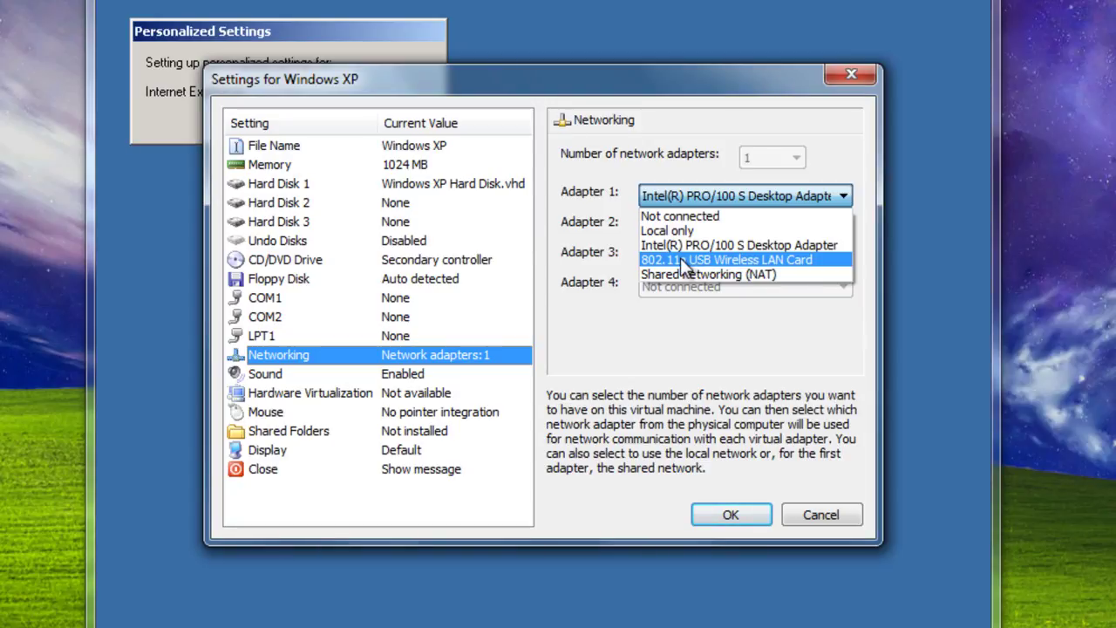
click(680, 259)
click(733, 514)
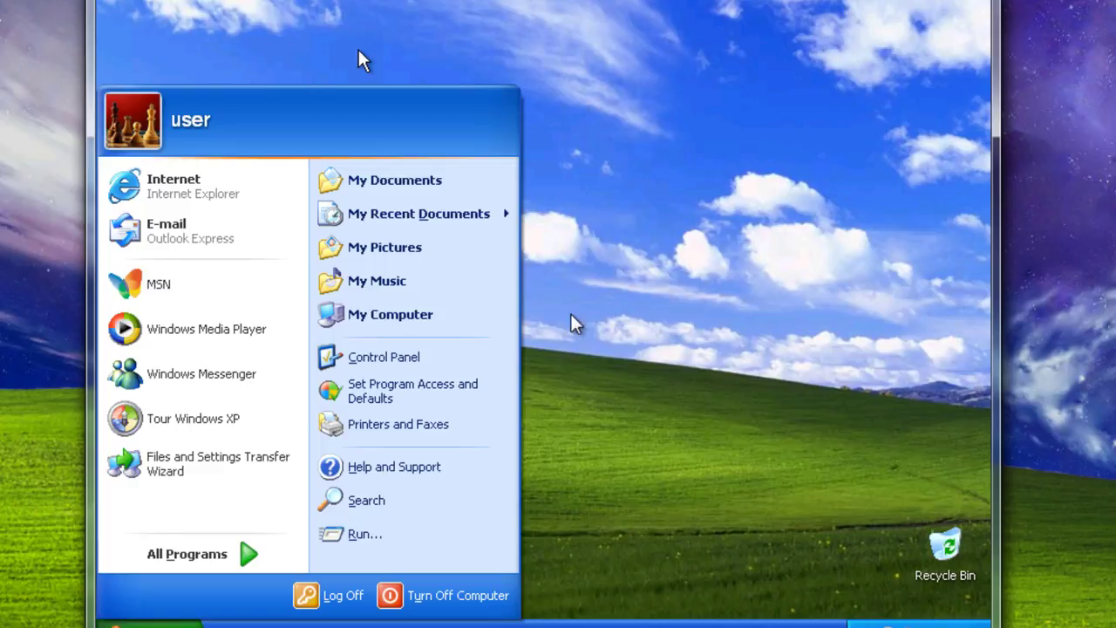
- Close the Start menu and dismiss the antivirus-risk and Windows XP tour balloons
click(545, 320)
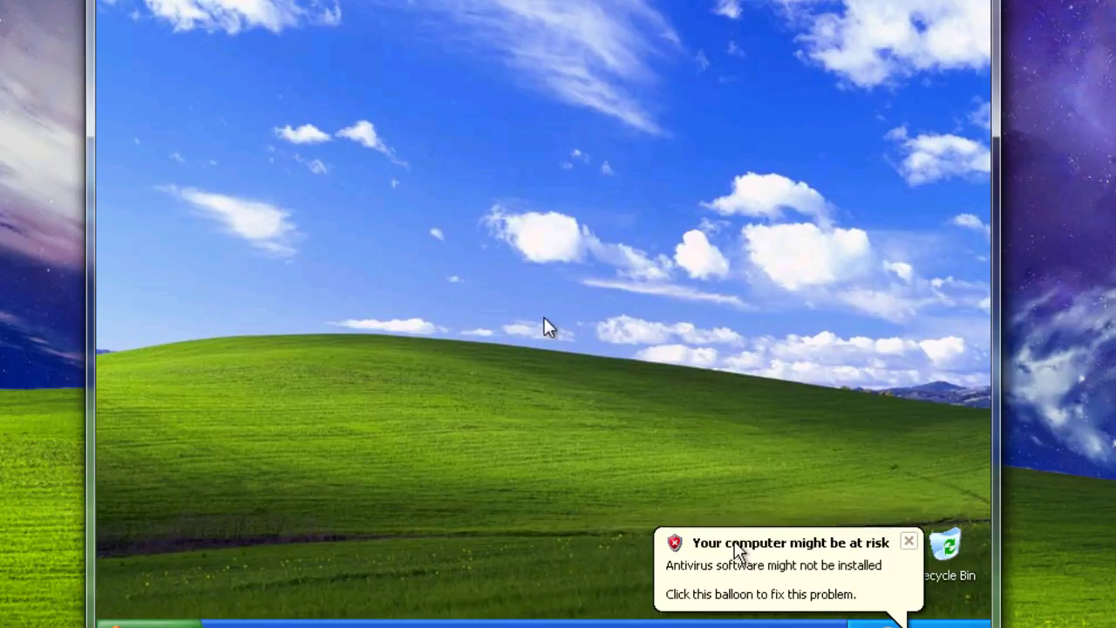
click(908, 542)
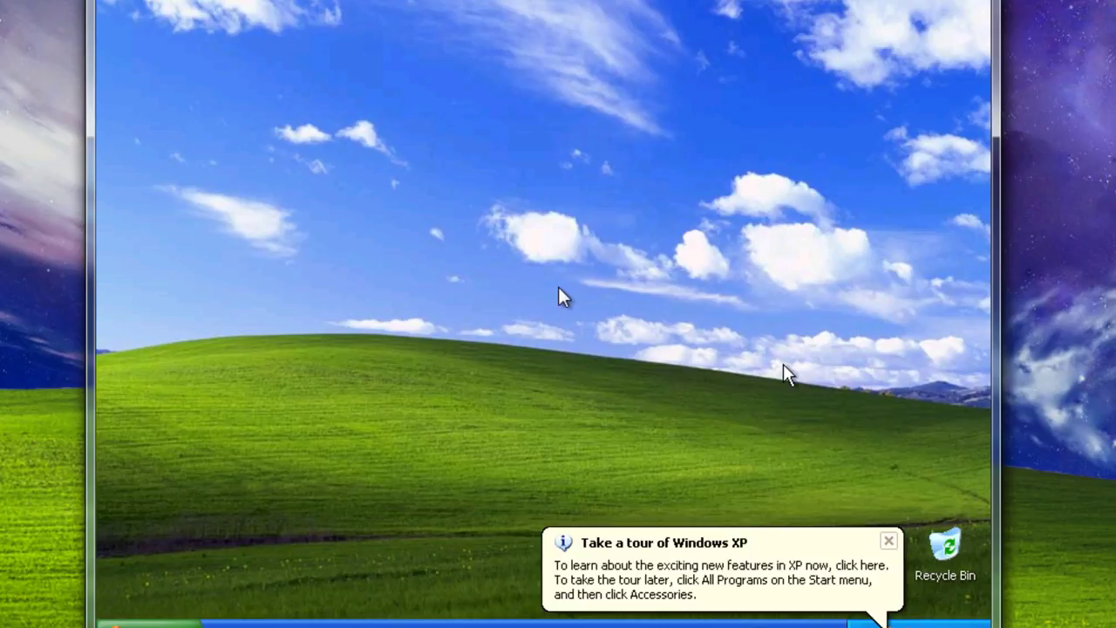
click(888, 542)
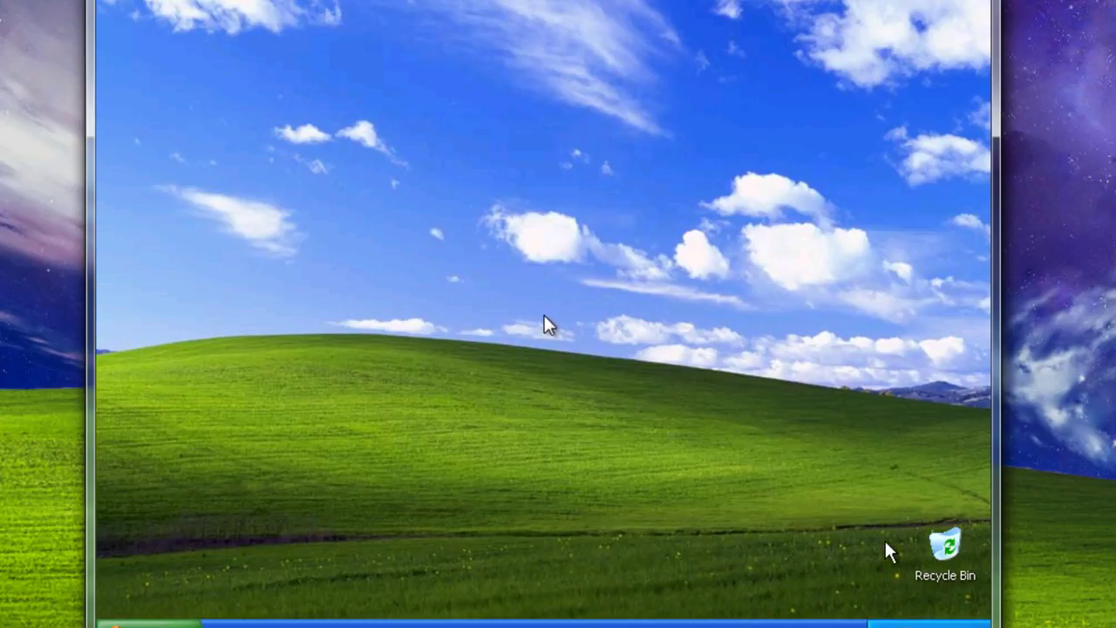